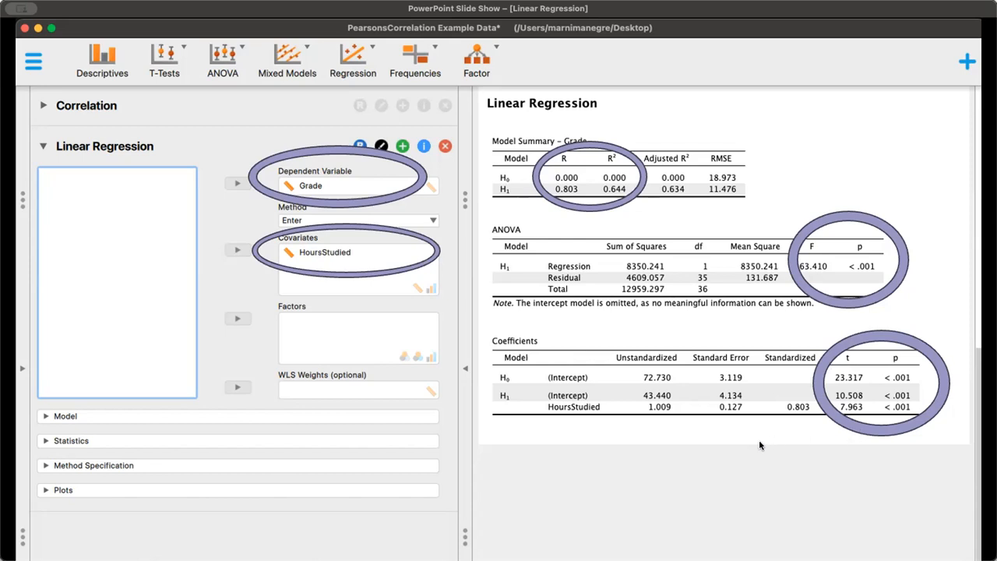
click(552, 453)
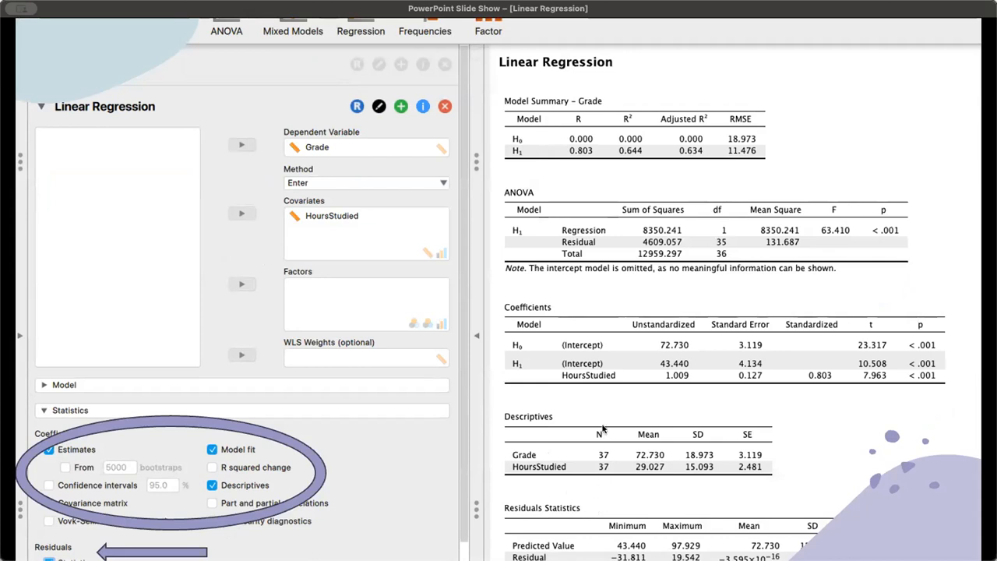
key(Right)
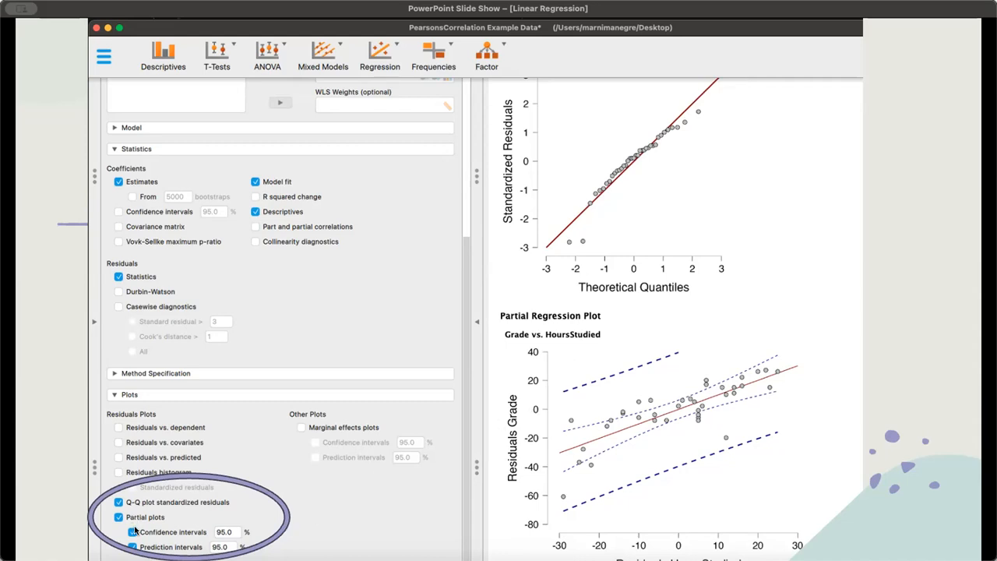
click(664, 426)
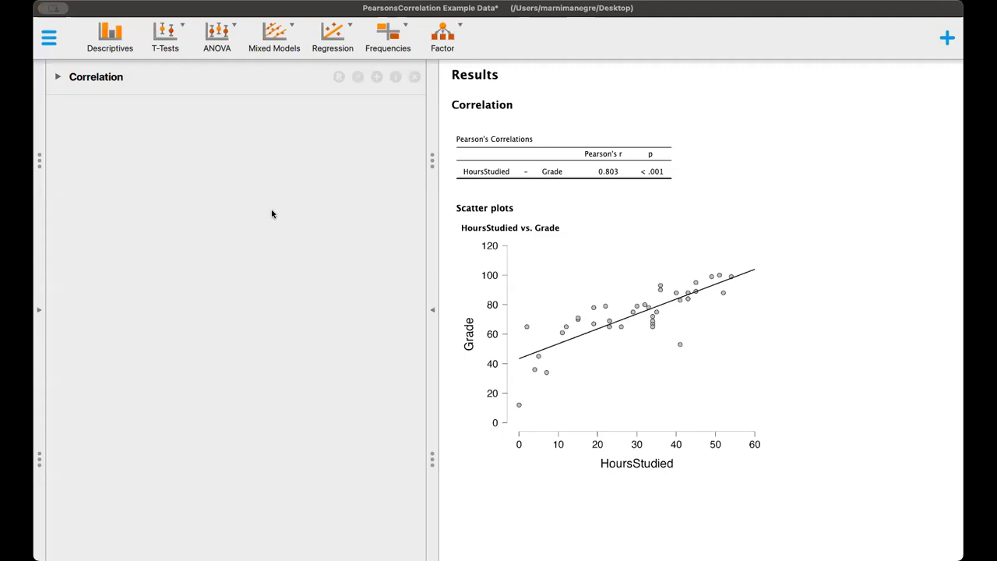
Step: Show the HoursStudied and Grade data and start a classical Linear Regression analysis
click(57, 77)
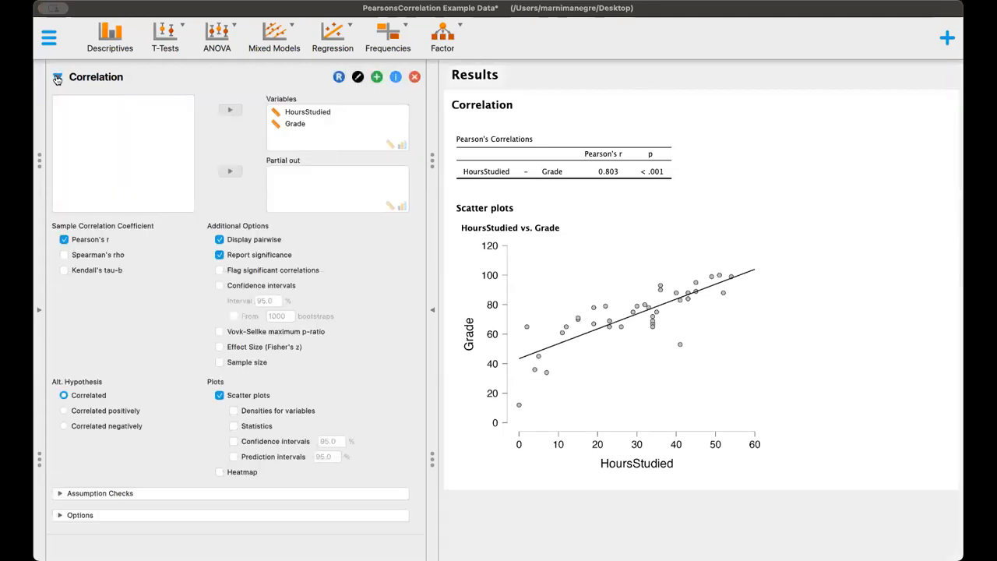
click(40, 314)
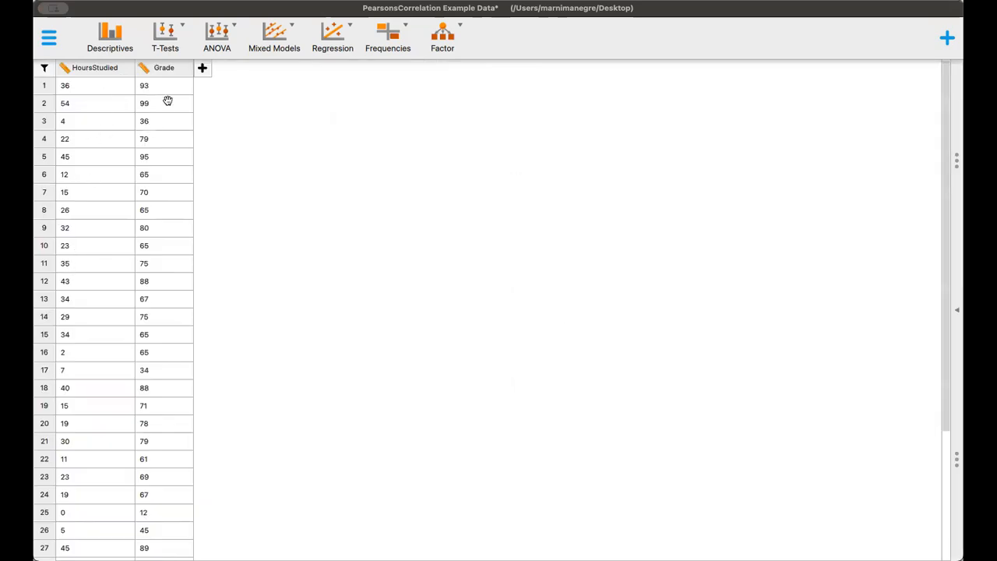
click(331, 38)
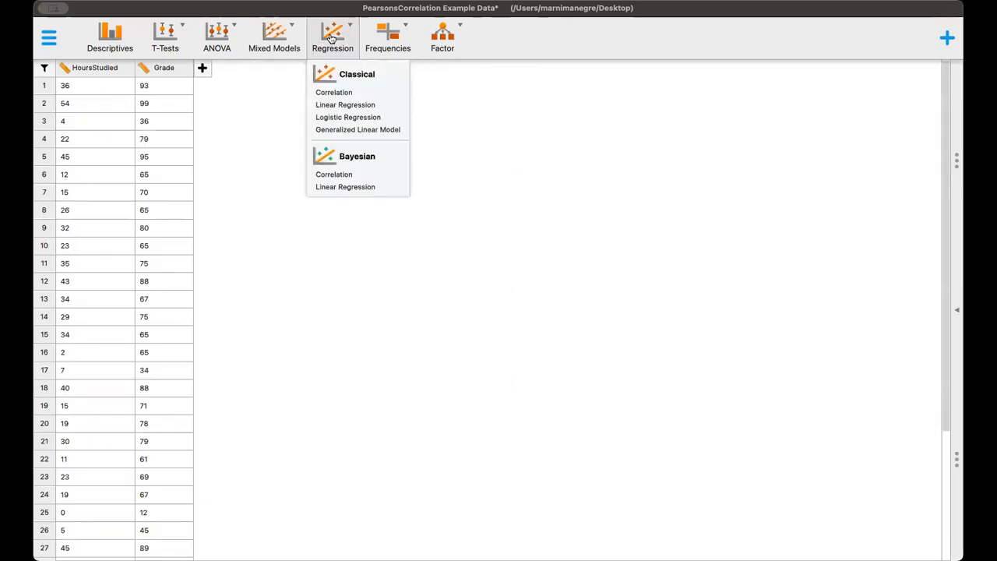
click(347, 107)
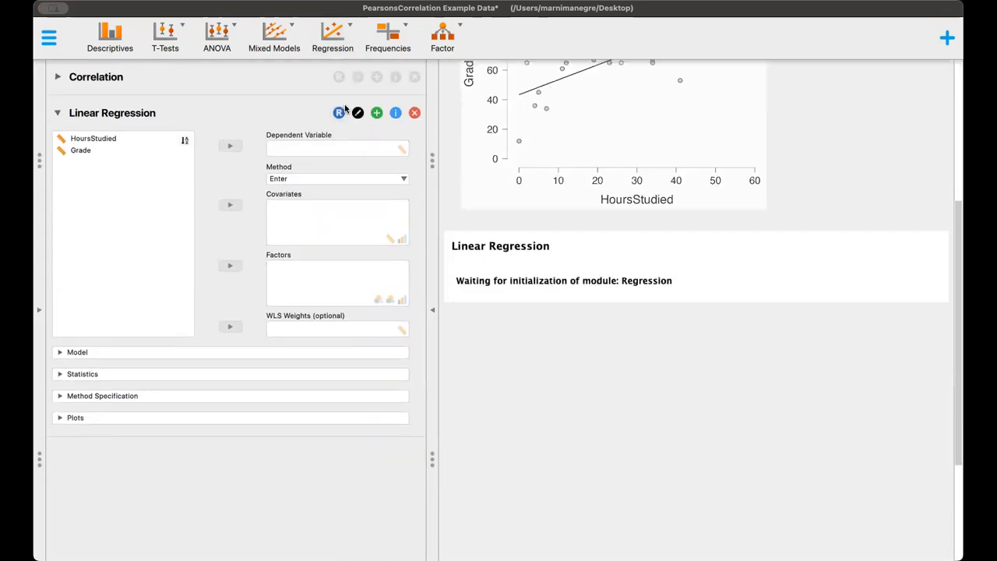
Step: Set Grade as the dependent variable and HoursStudied as the covariate, and include descriptives in the regression output
click(81, 151)
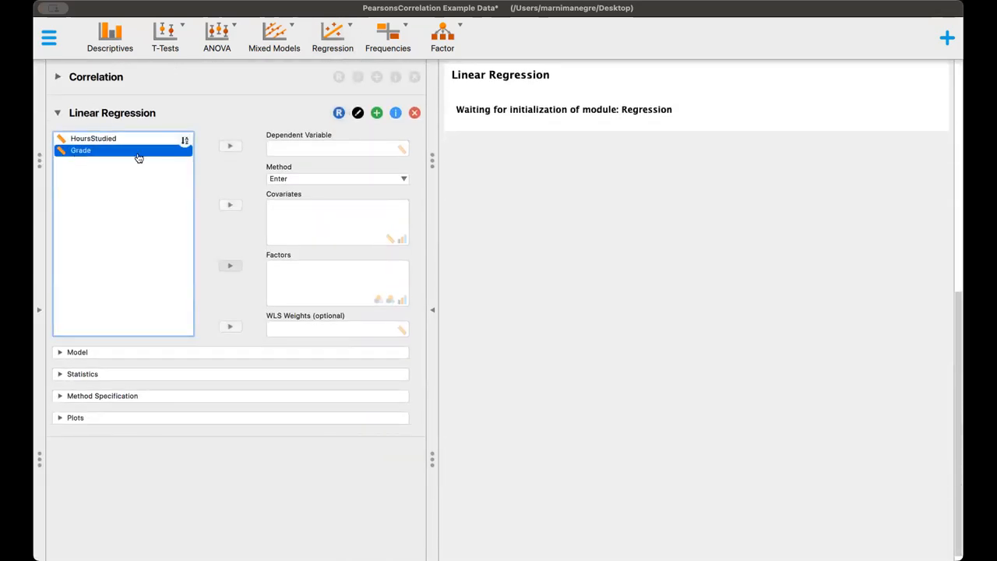
click(230, 149)
click(92, 142)
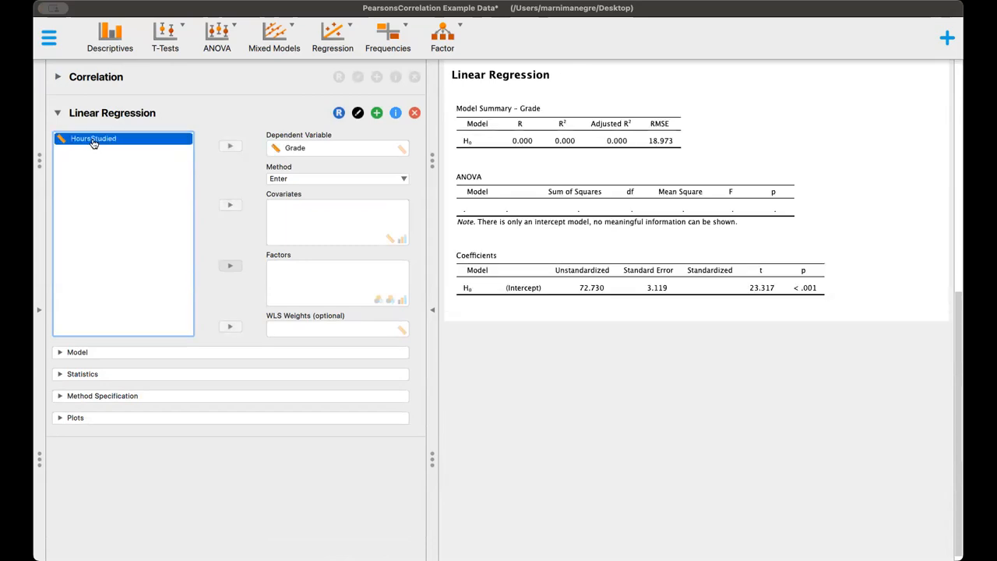
click(231, 206)
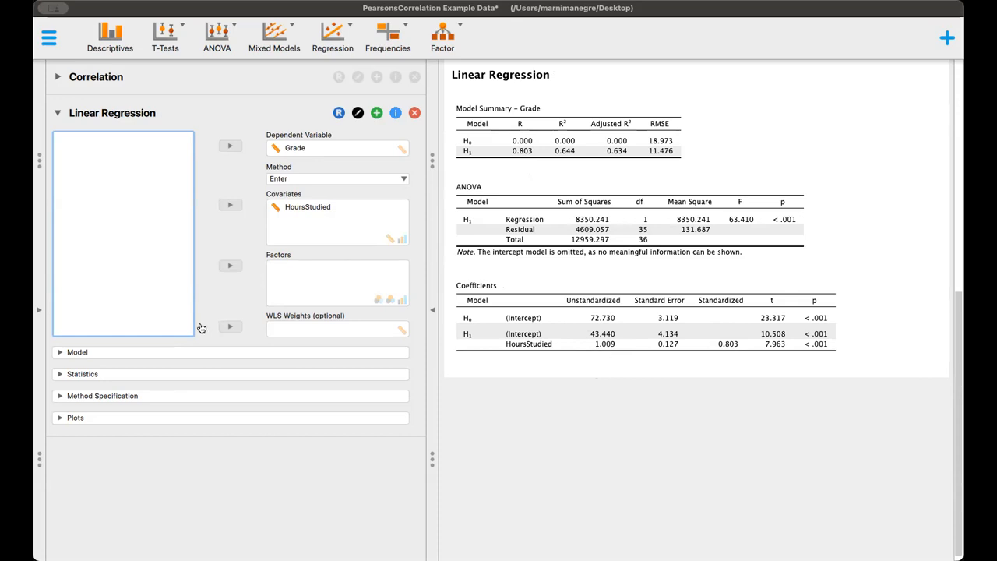
click(62, 377)
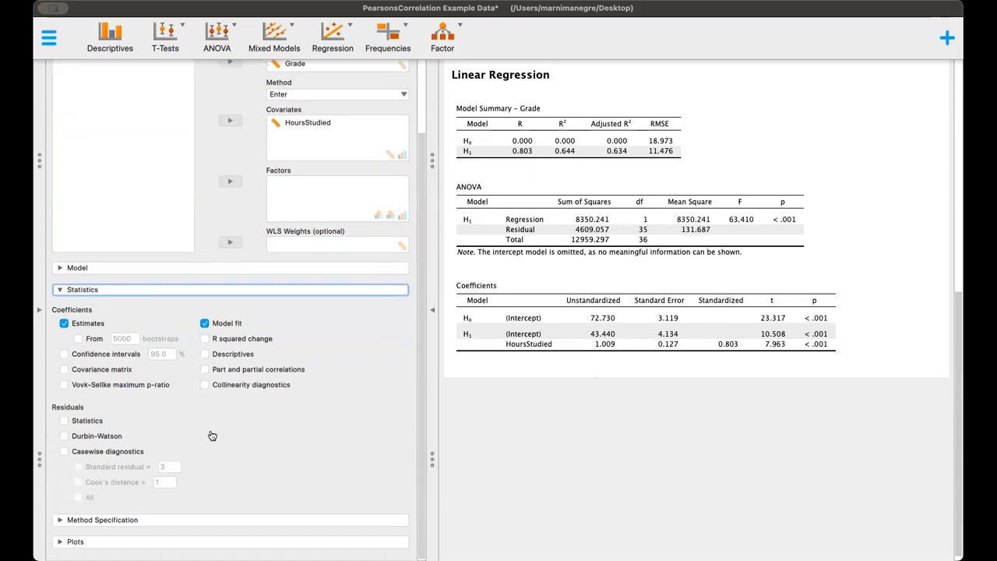
click(205, 355)
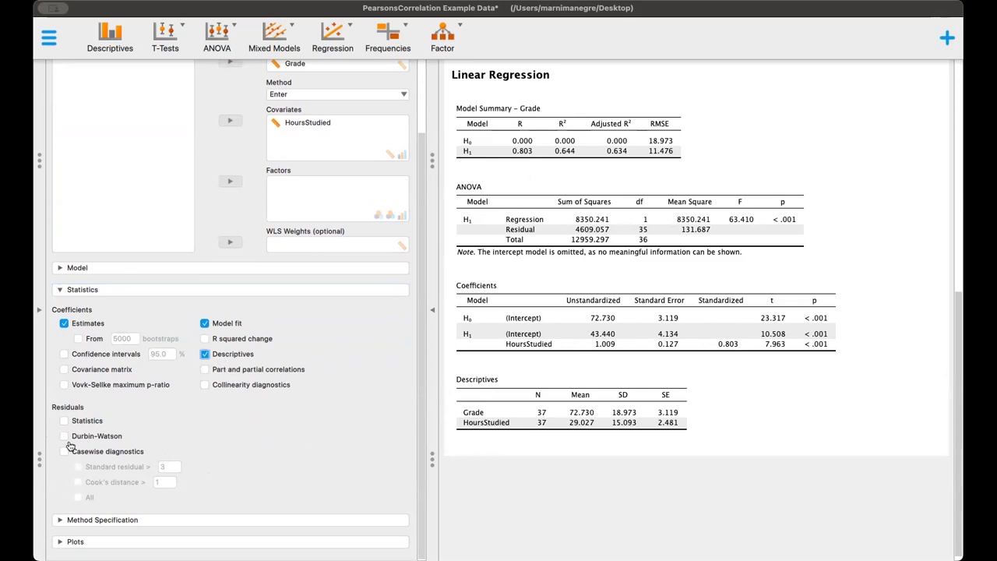
Step: Try the residual statistics table and a standardized residuals histogram, and remove both from the regression output
click(65, 421)
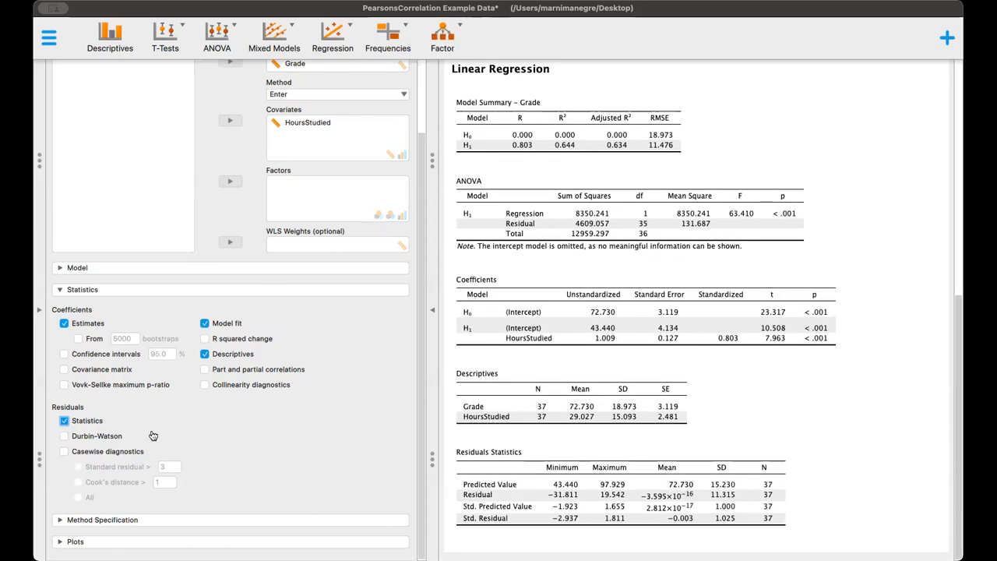
click(60, 543)
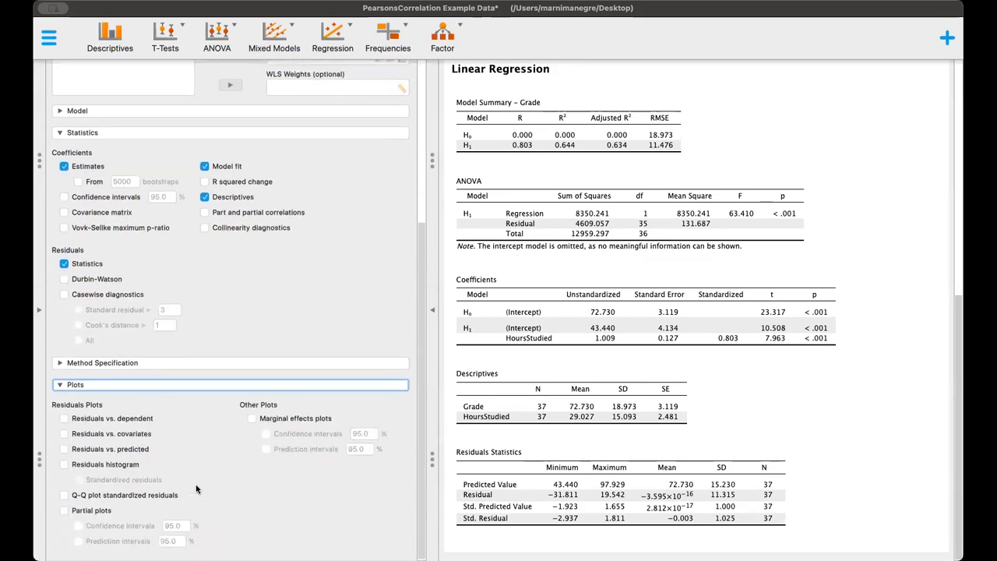
click(65, 465)
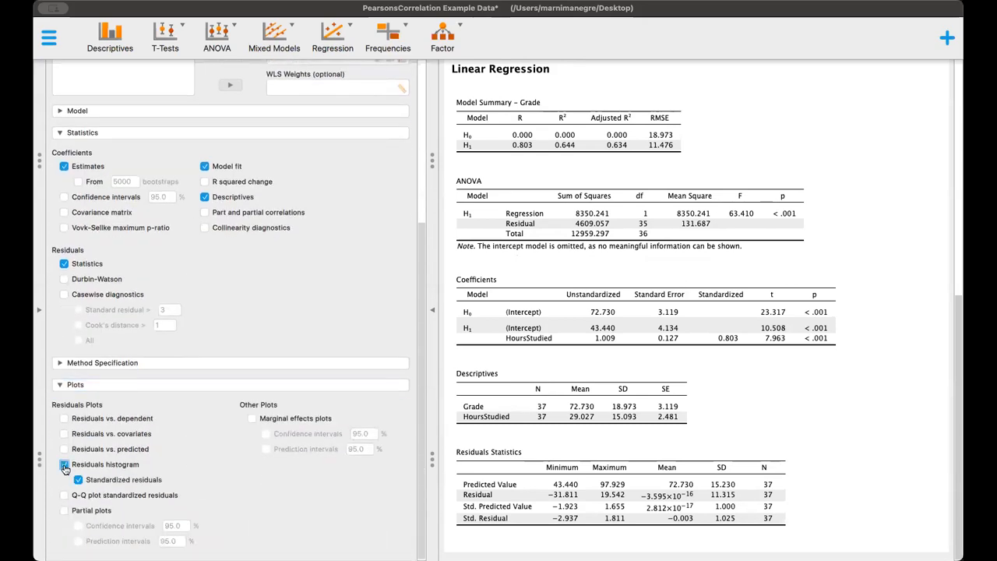
scroll(783, 440, down, 5)
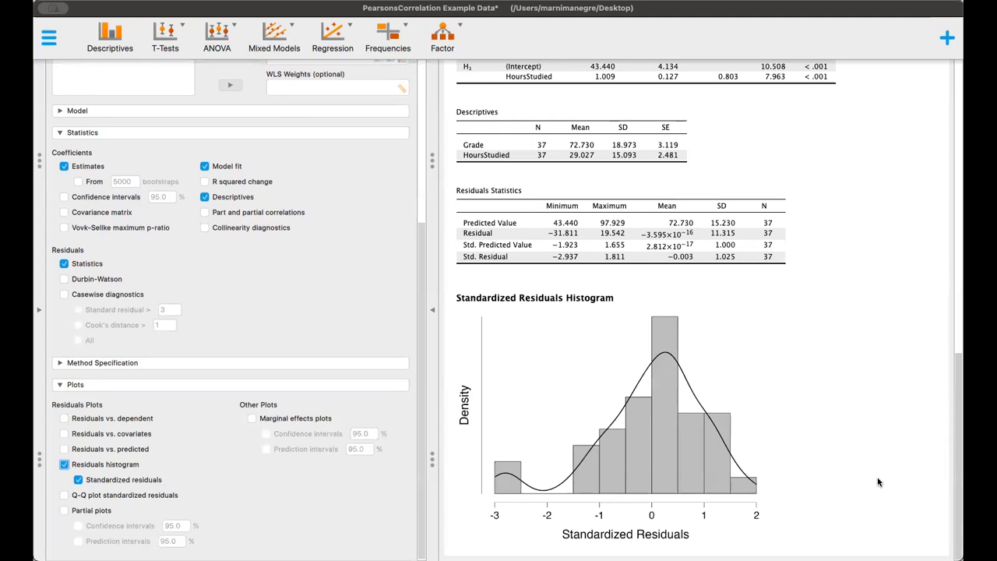
click(64, 465)
click(63, 264)
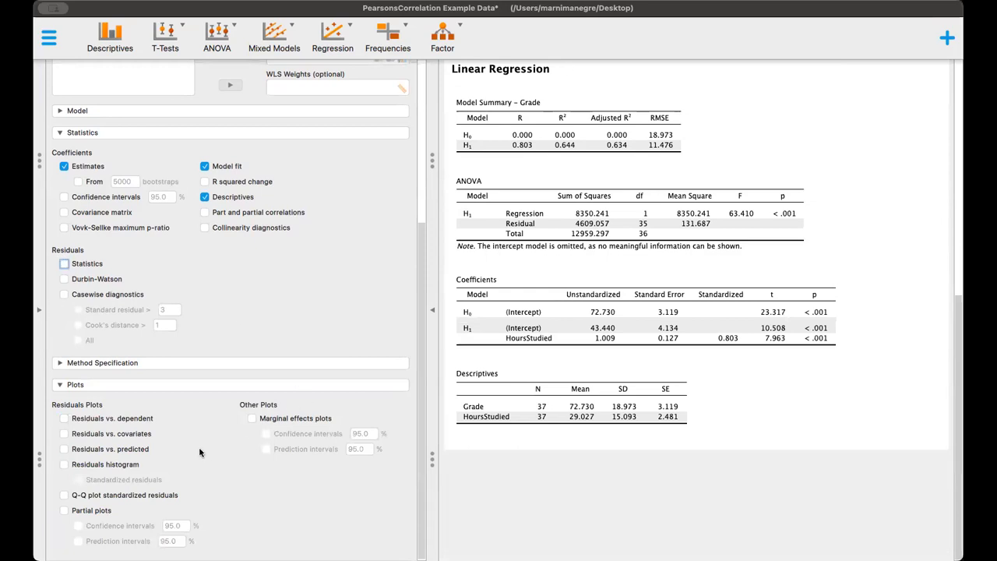
Step: Add the Q-Q plot of standardized residuals and enlarge it in the results
click(66, 497)
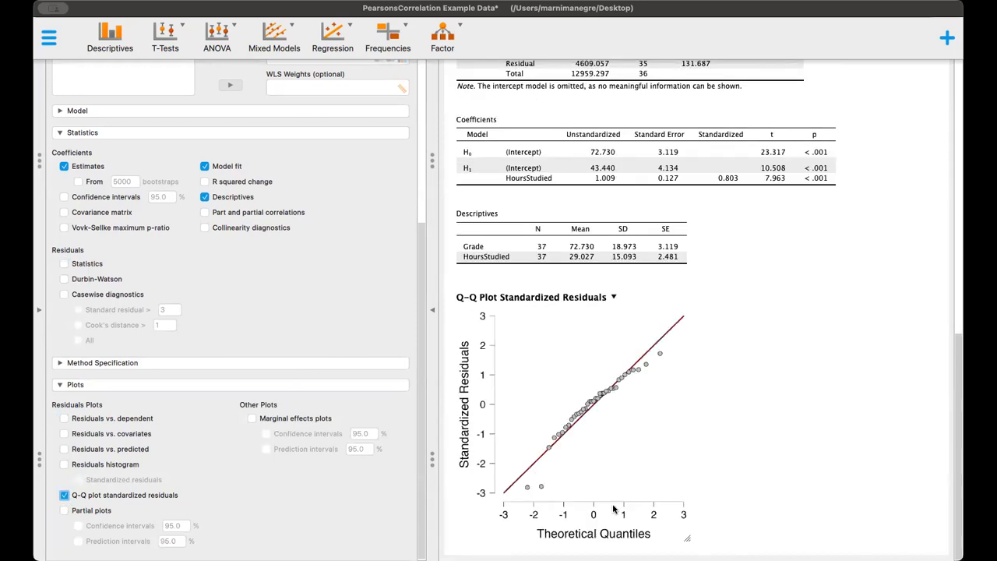
drag(689, 539, 784, 548)
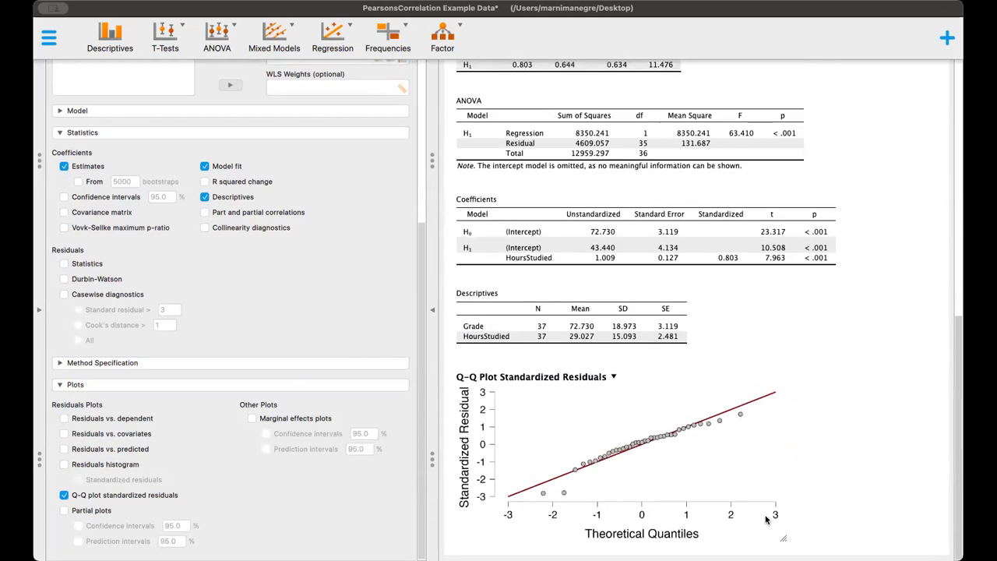
drag(784, 539, 787, 488)
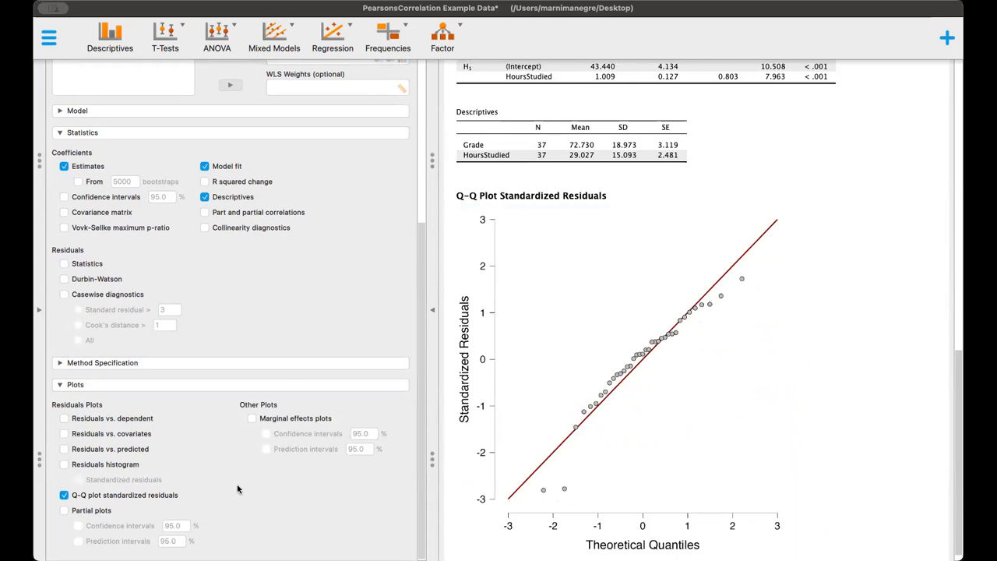
Step: Add the partial regression plot of Grade vs. HoursStudied with 95% confidence and 95% prediction intervals
click(64, 510)
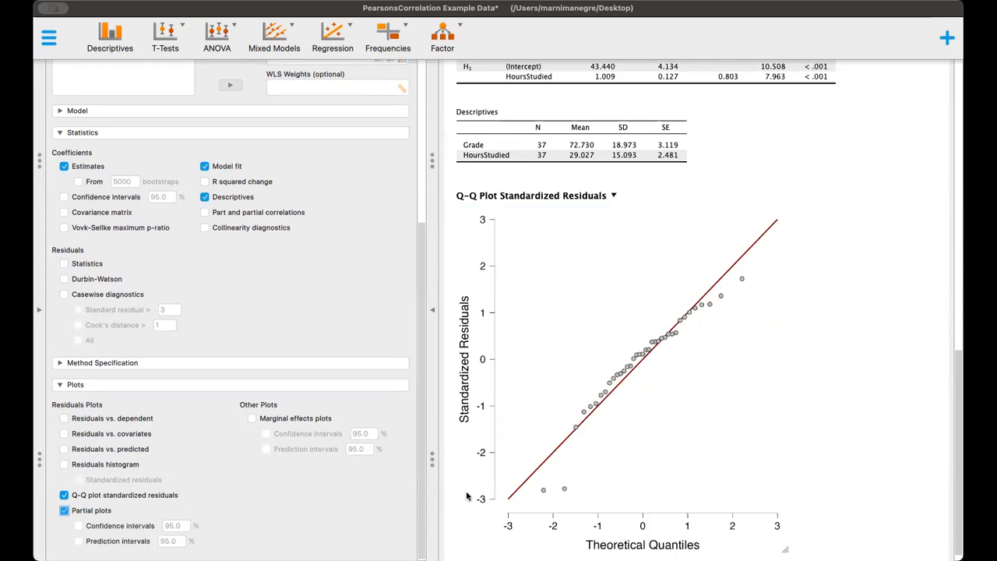
scroll(701, 467, down, 5)
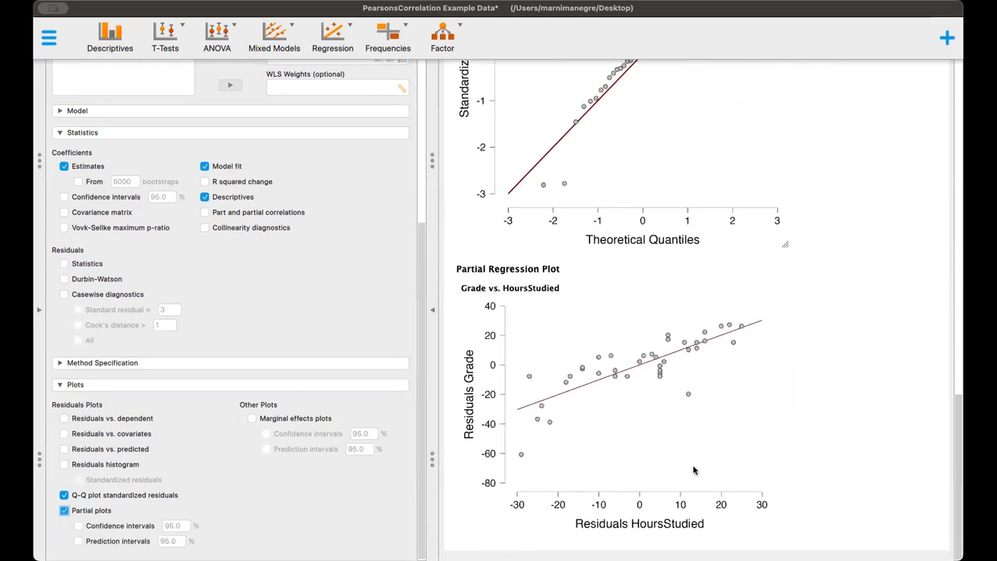
drag(770, 533, 857, 555)
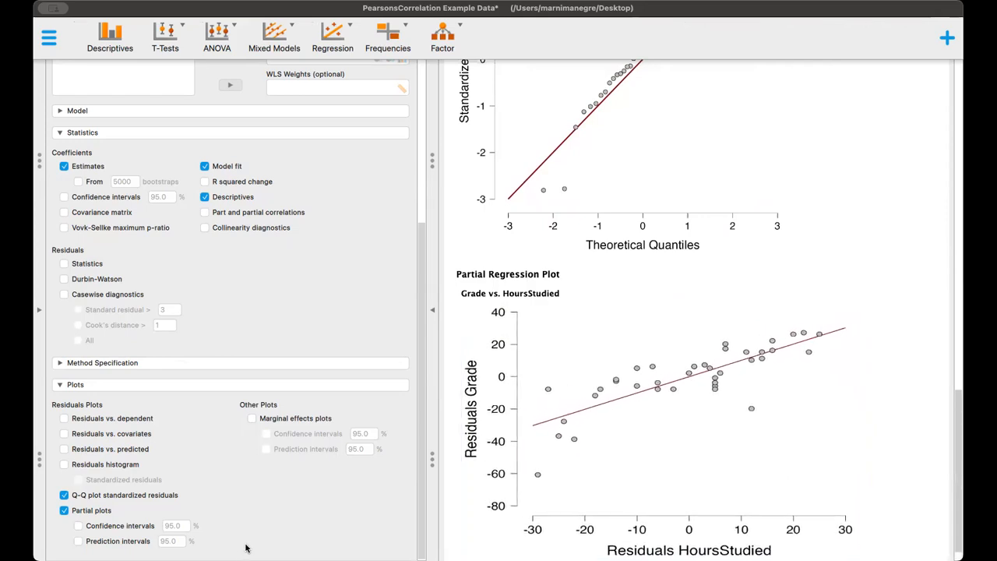
click(79, 527)
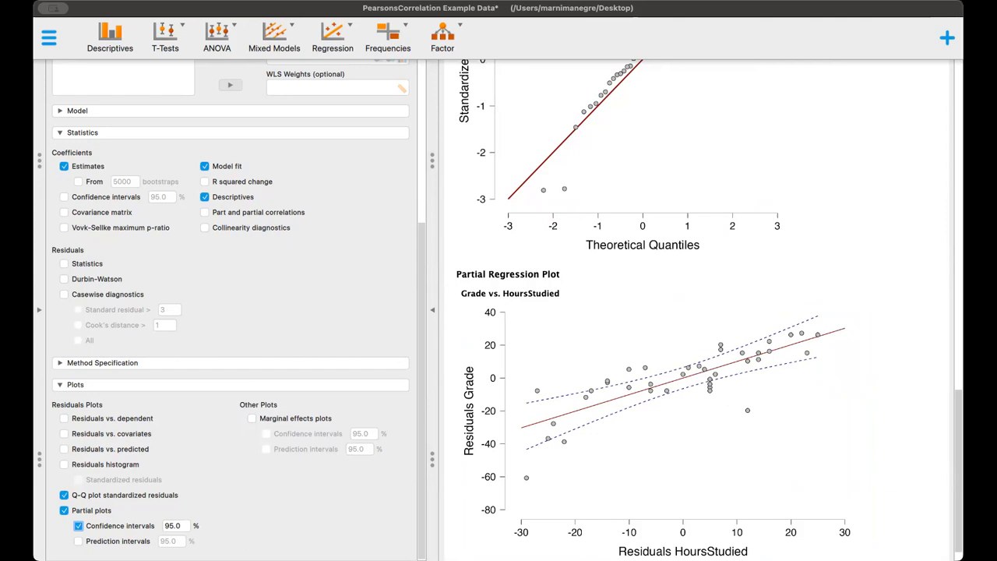
click(78, 541)
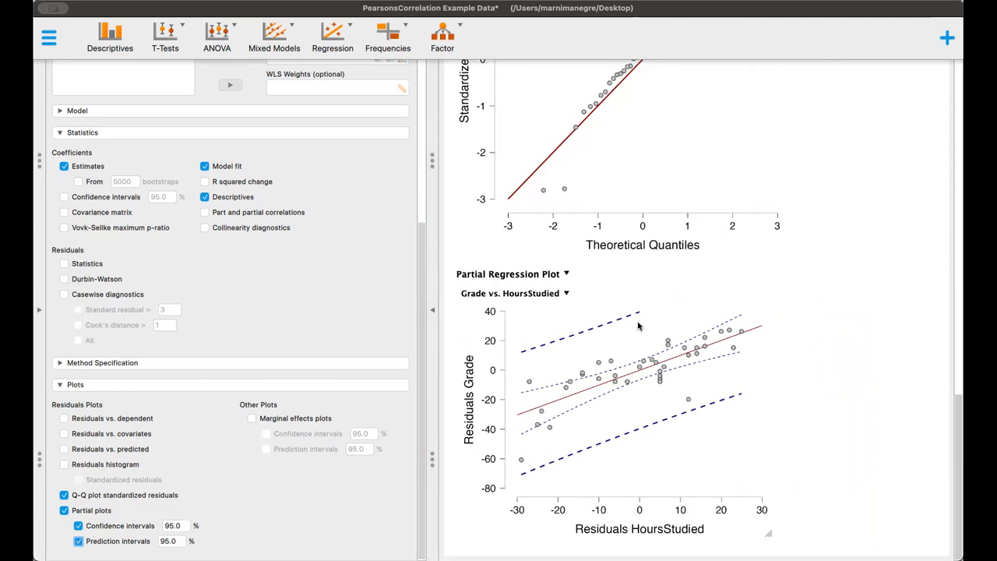
Step: Review the linear regression results, including the model summary, ANOVA, coefficients and descriptives tables
scroll(802, 386, up, 10)
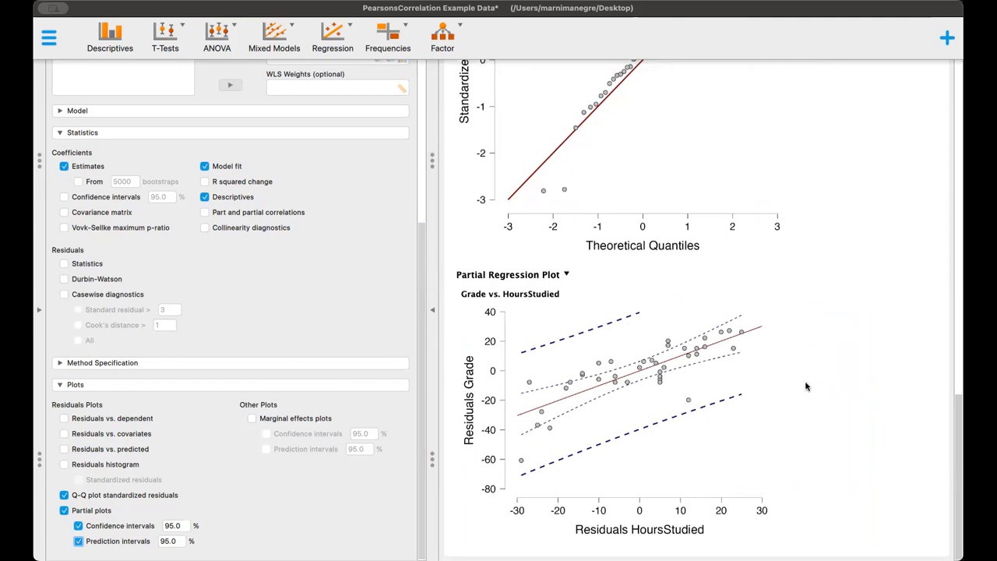
scroll(806, 387, up, 10)
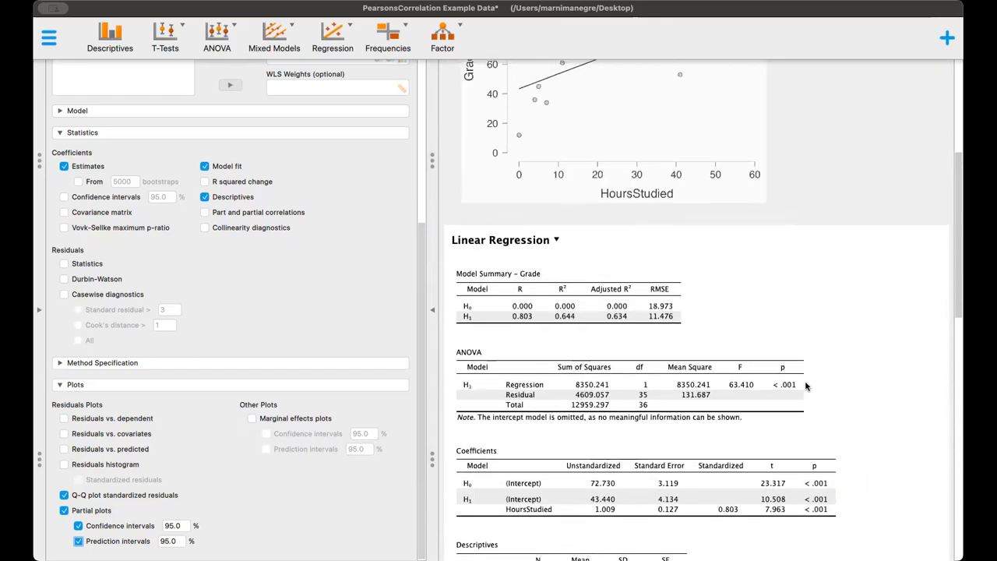
scroll(806, 386, down, 3)
scroll(806, 386, down, 8)
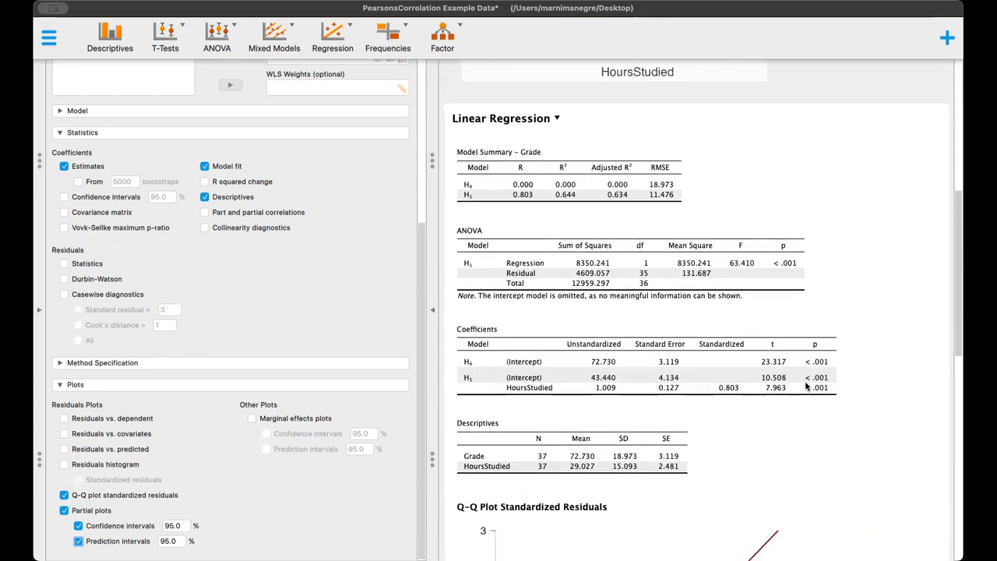